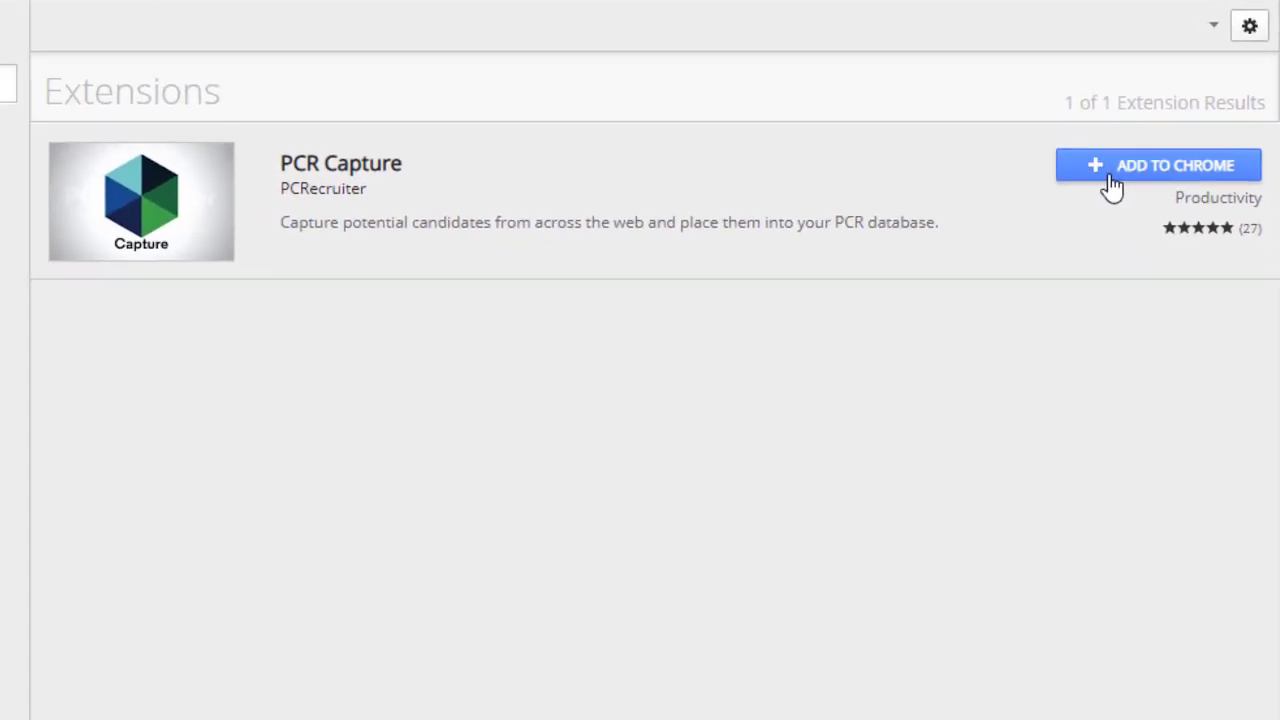
Step: Add PCR Capture to Chrome from its Web Store listing and approve the requested permissions
click(1114, 185)
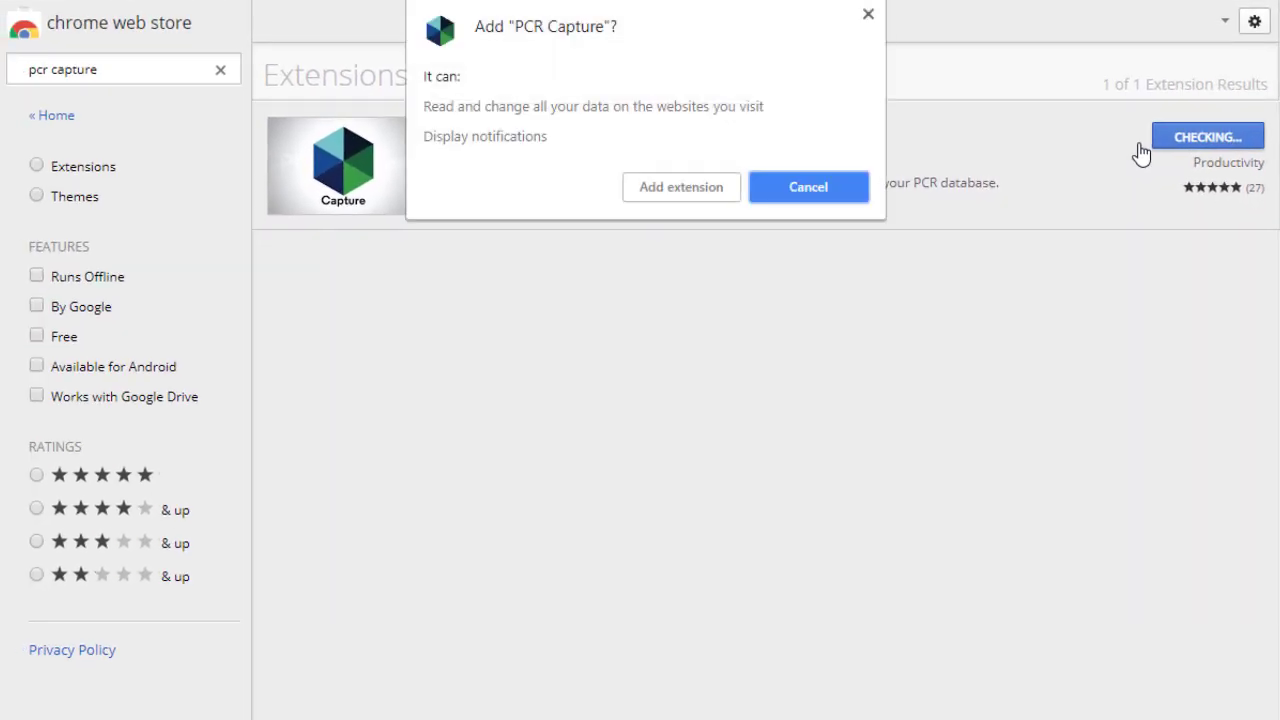
click(703, 196)
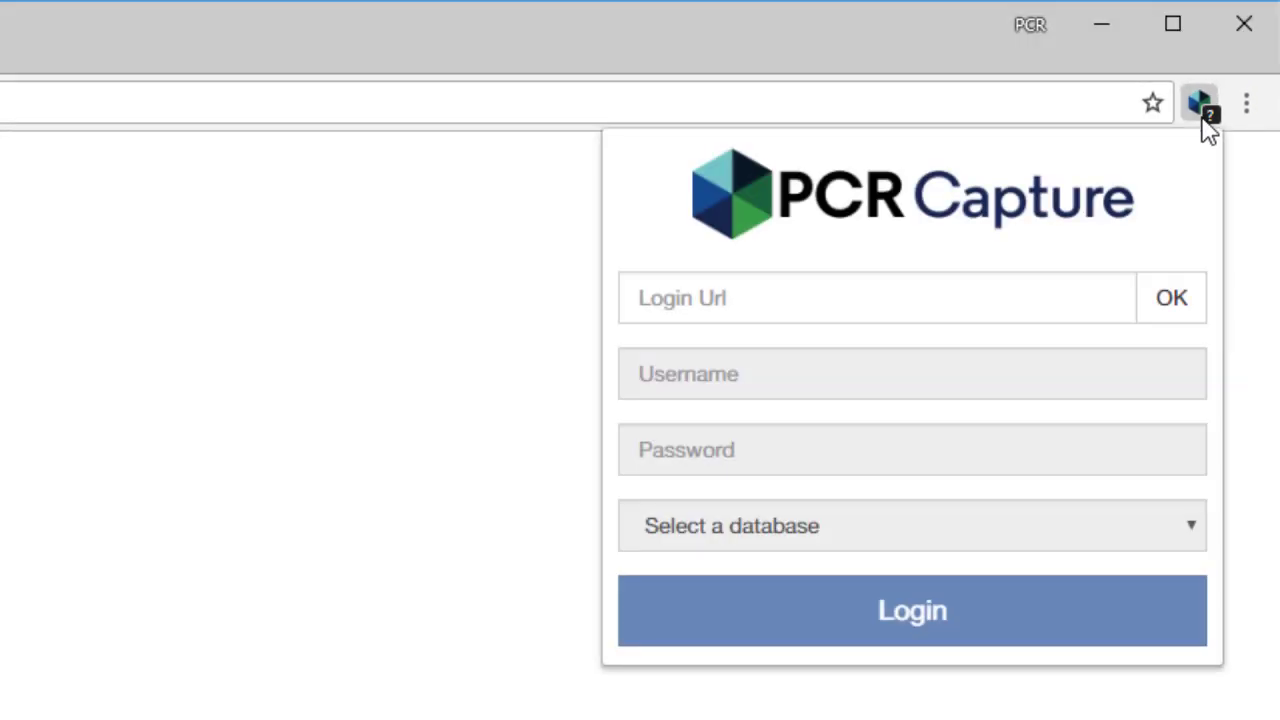
Step: Log in to PCRDemo using the pcrecruiter.net login URL, username admin and password
text(https://www2.pcrecruiter.net/pcrbin/pcr.asp?uid=)
key(Tab)
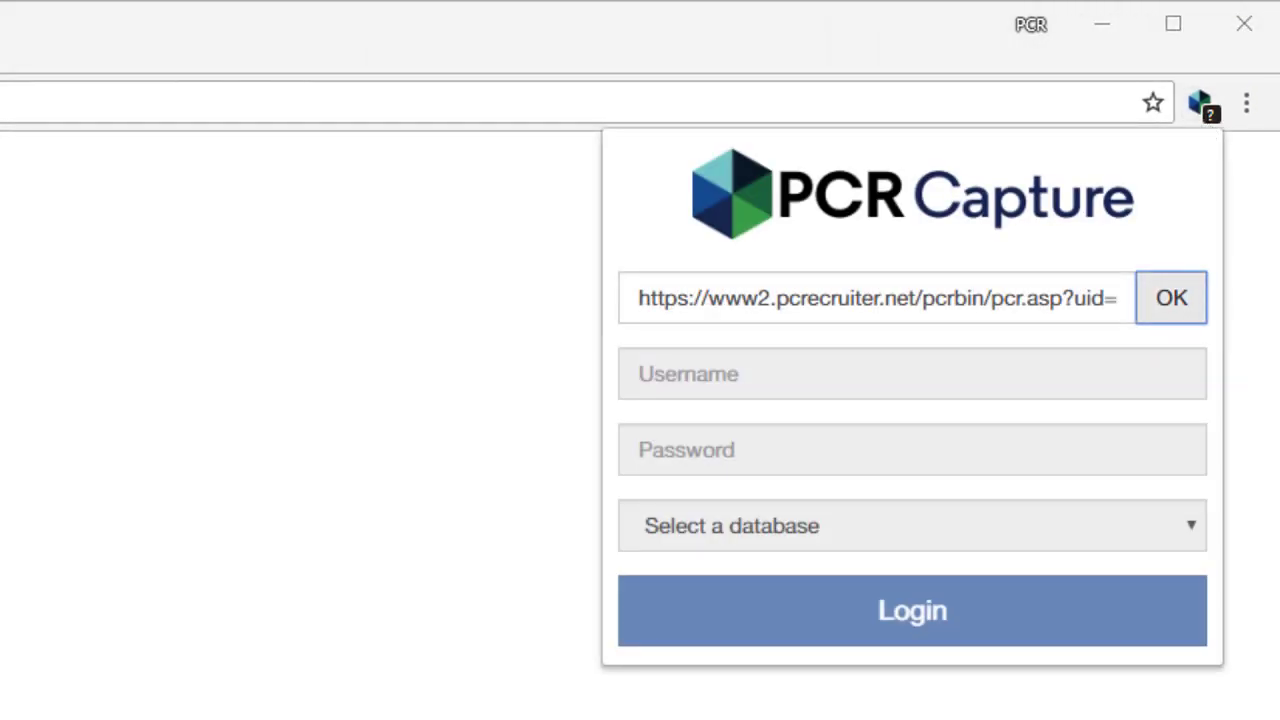
key(Return)
text(admin)
key(Tab)
text(******)
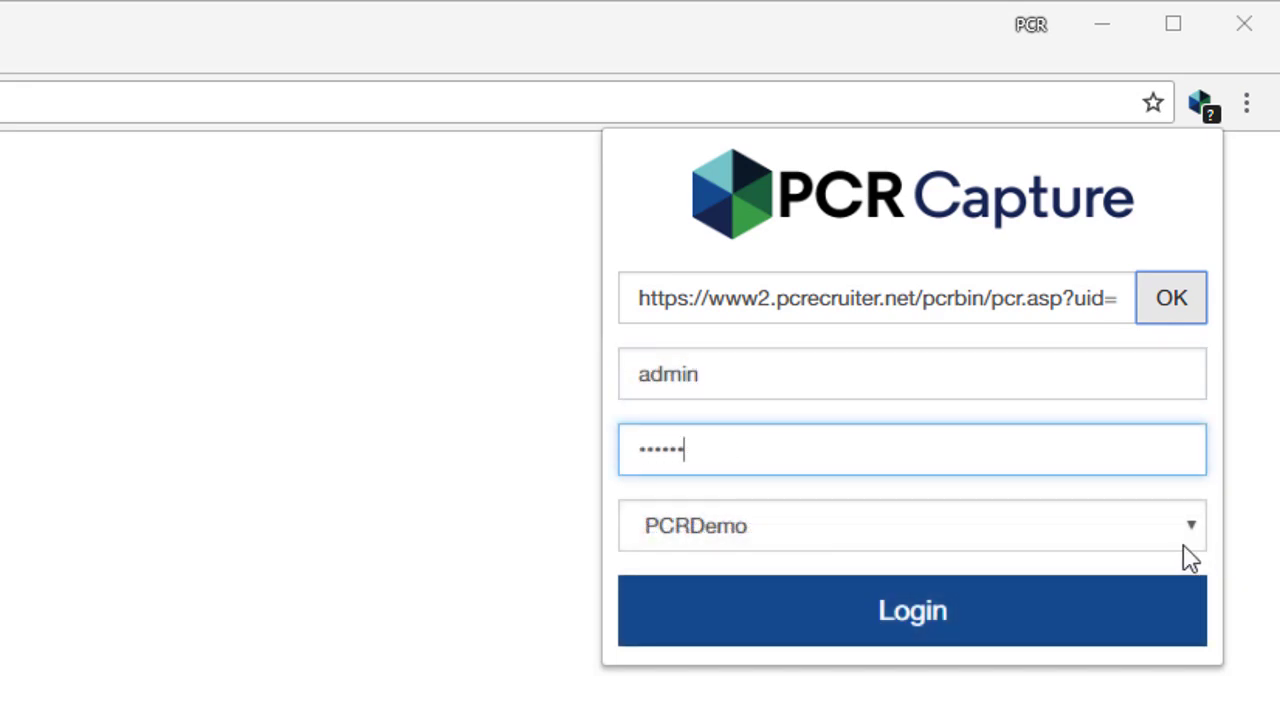
click(1062, 618)
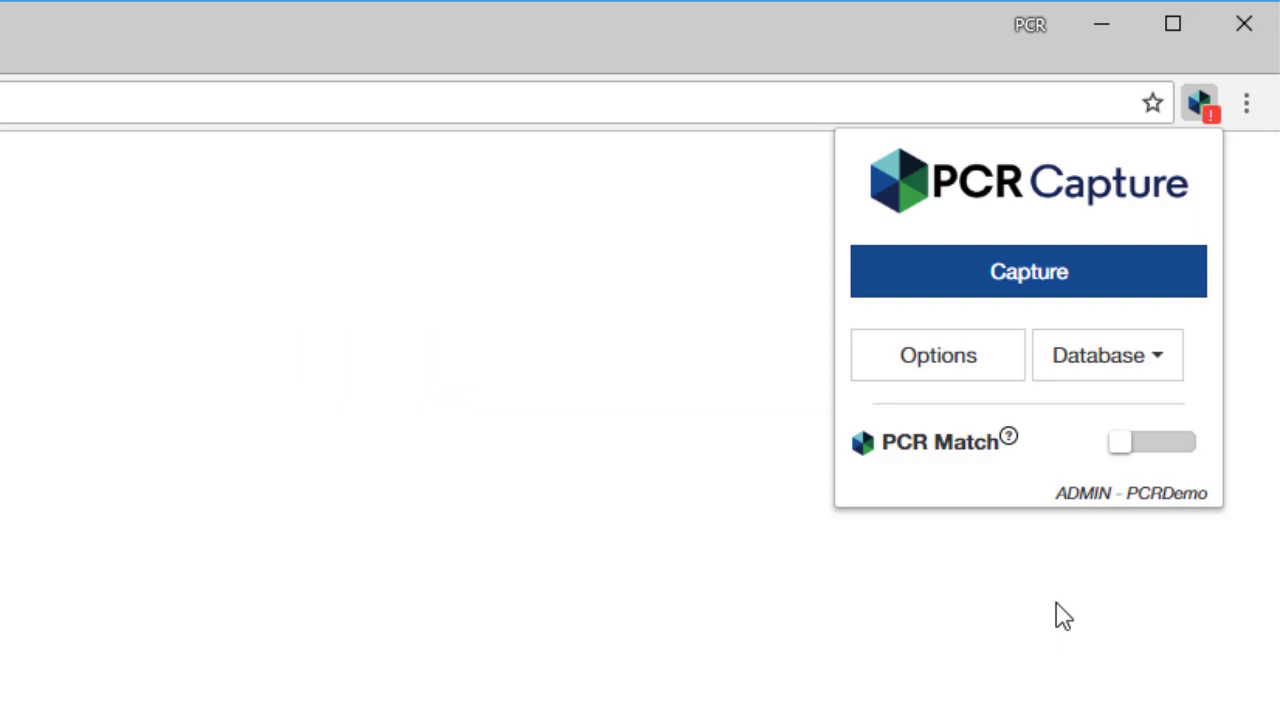
Step: Set Basic capture options to Specific Company with the Sales Derrick rollup list
click(988, 374)
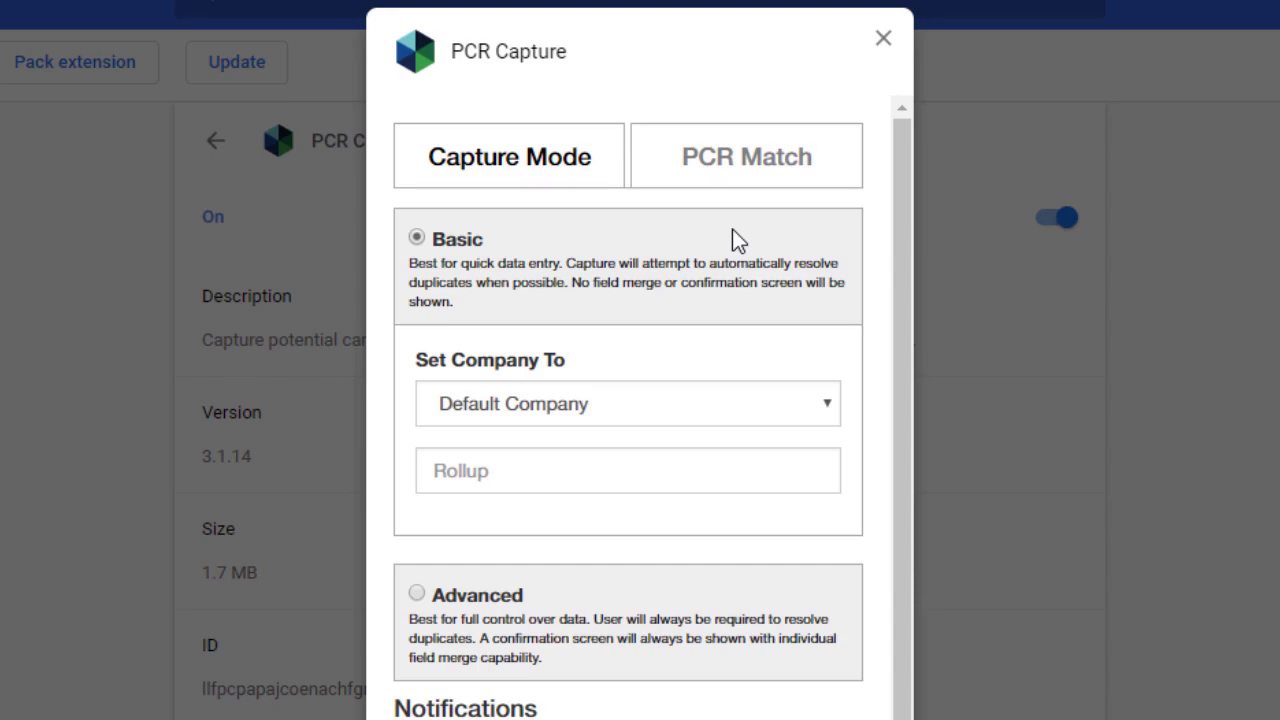
click(626, 402)
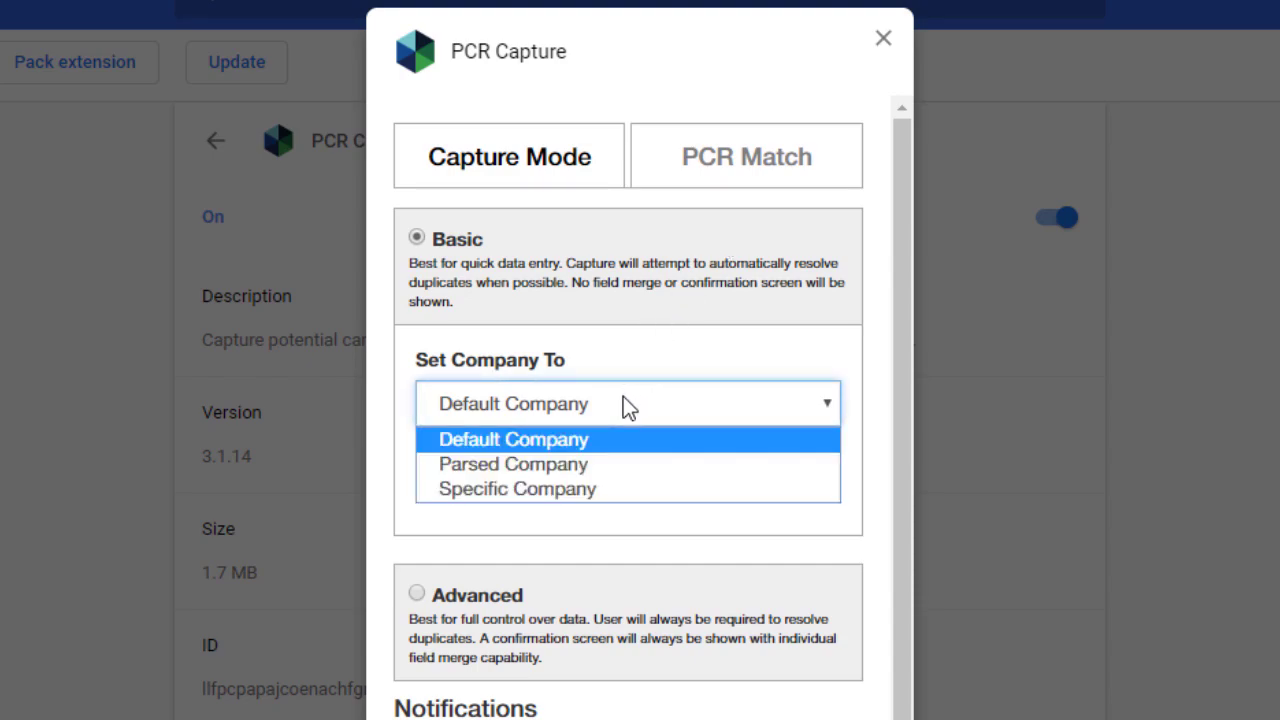
click(617, 487)
scroll(617, 487, down, 1)
click(581, 464)
text(sa)
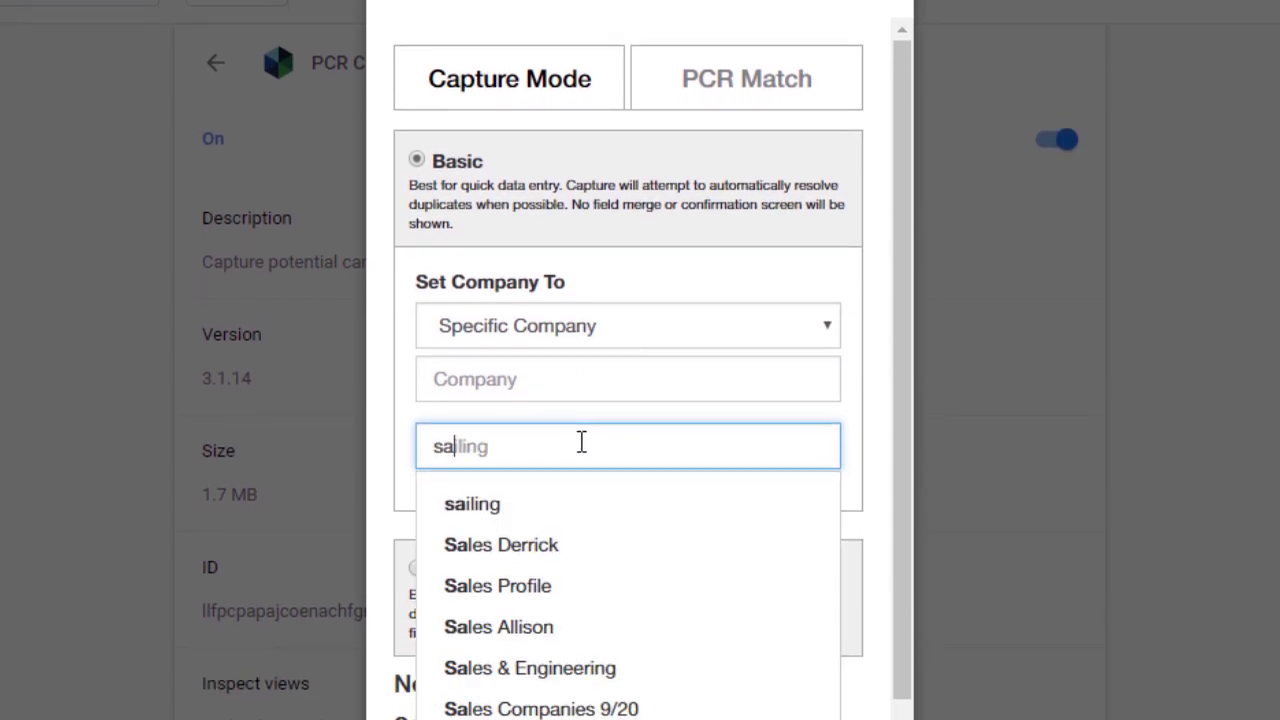
text(les)
click(585, 450)
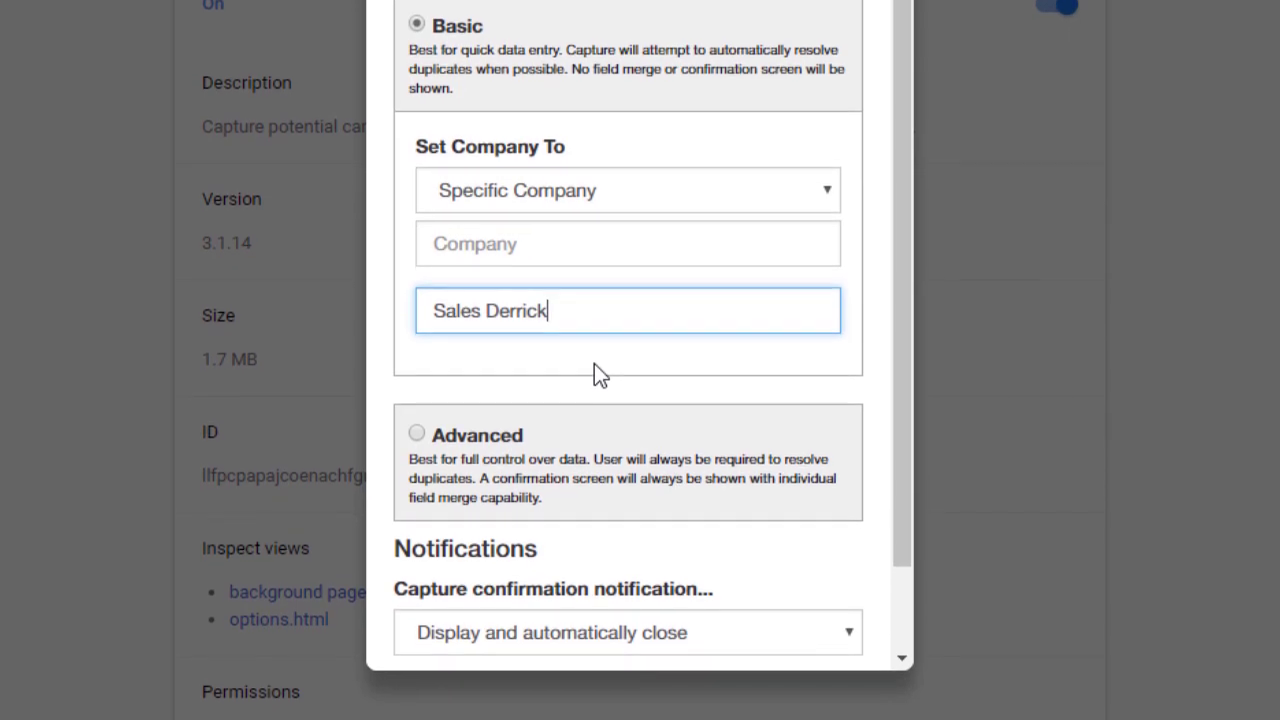
Step: Choose Advanced mode with Parsed Company, leave notifications unchanged, and save the options
click(519, 428)
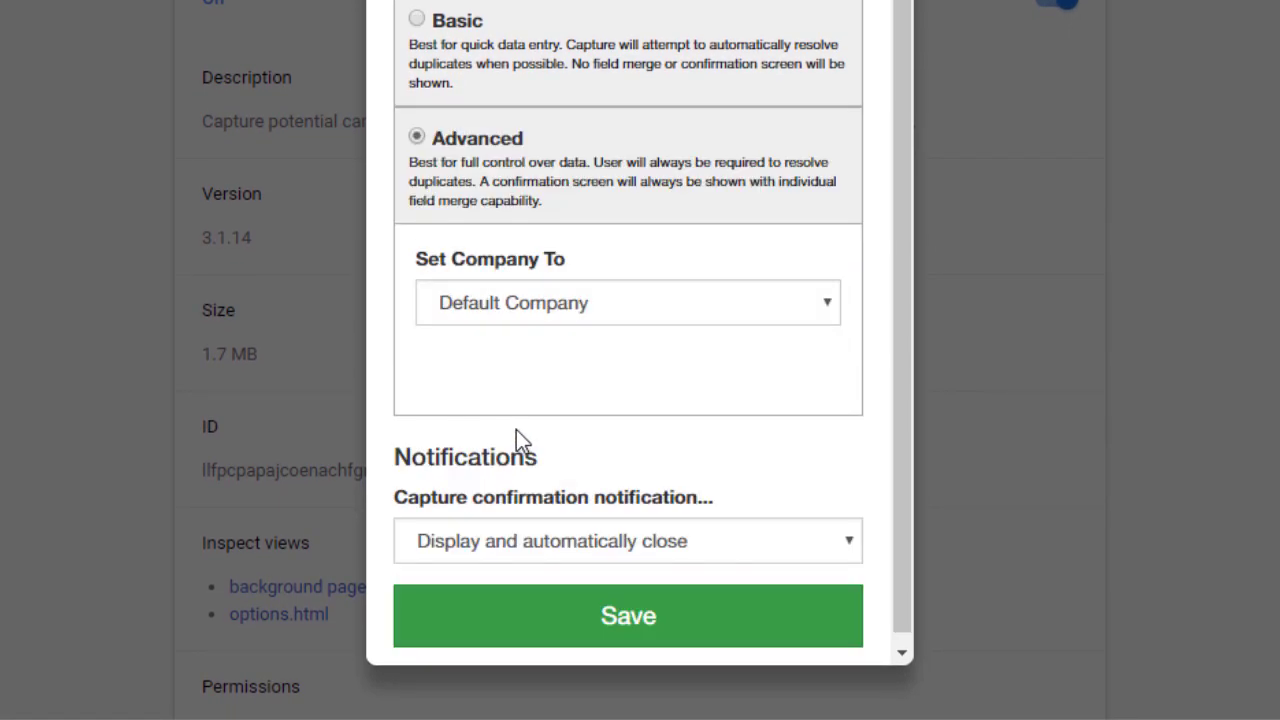
click(620, 318)
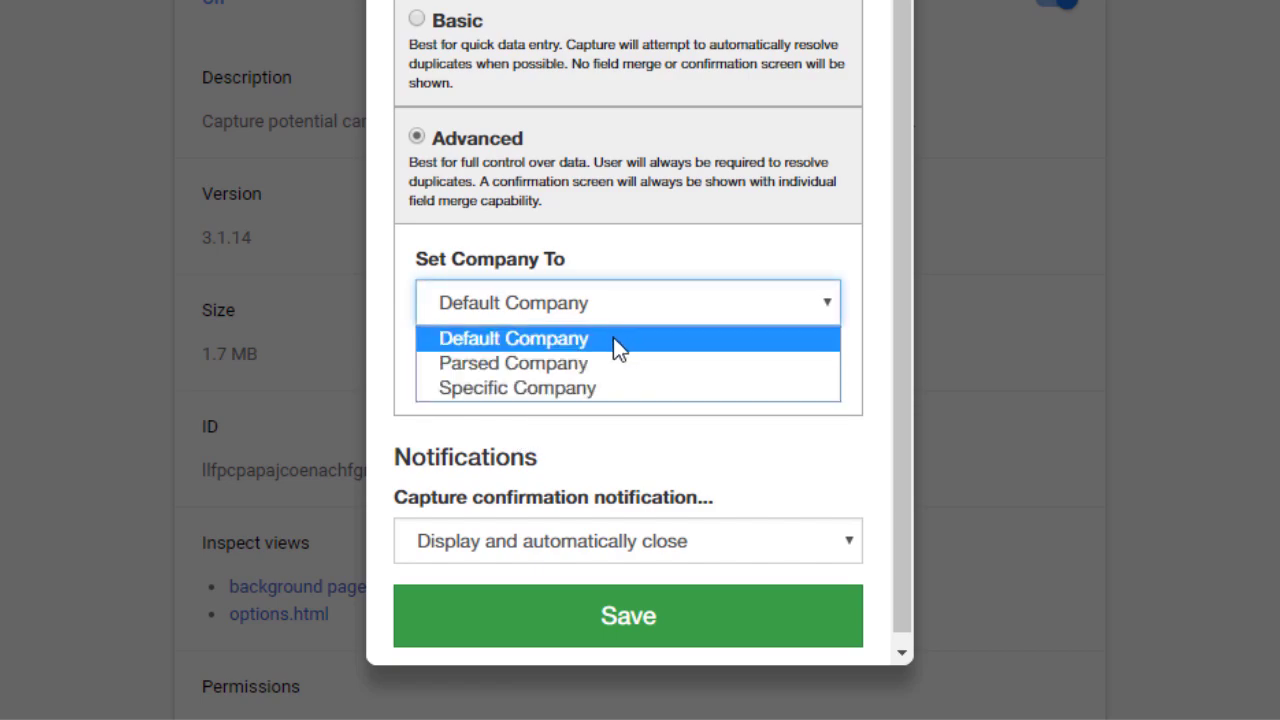
click(608, 364)
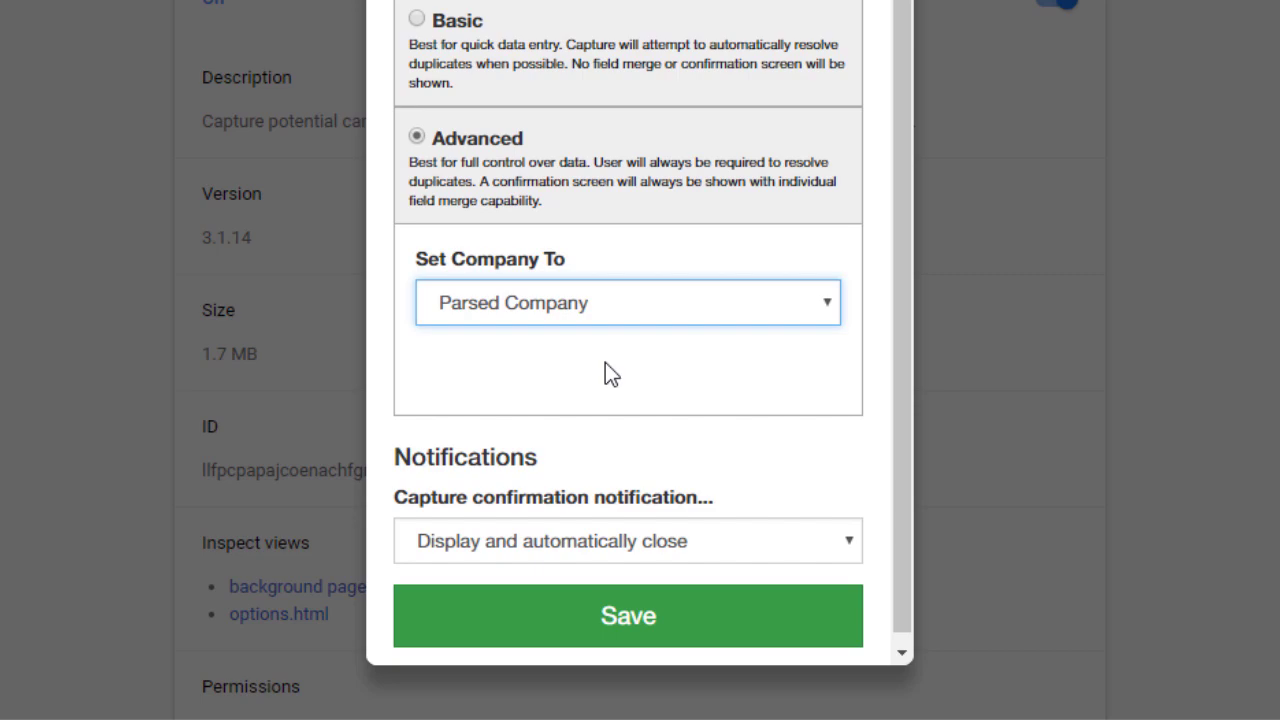
click(612, 549)
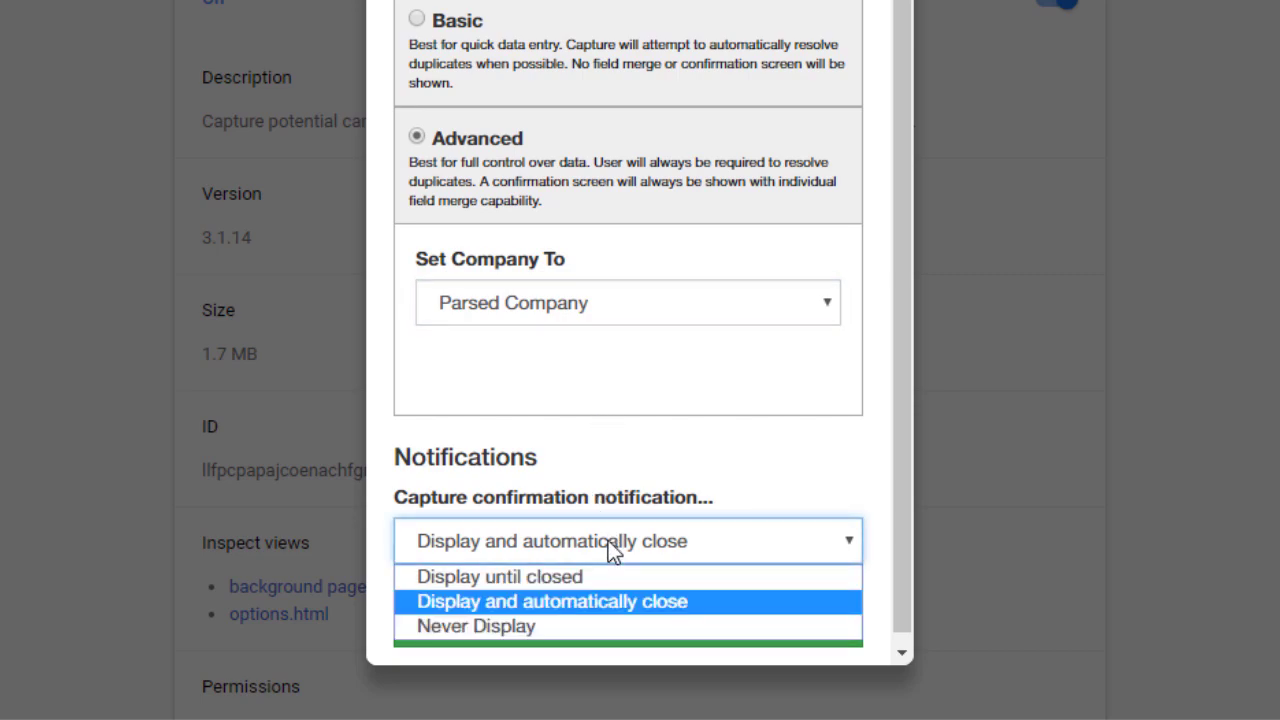
click(608, 540)
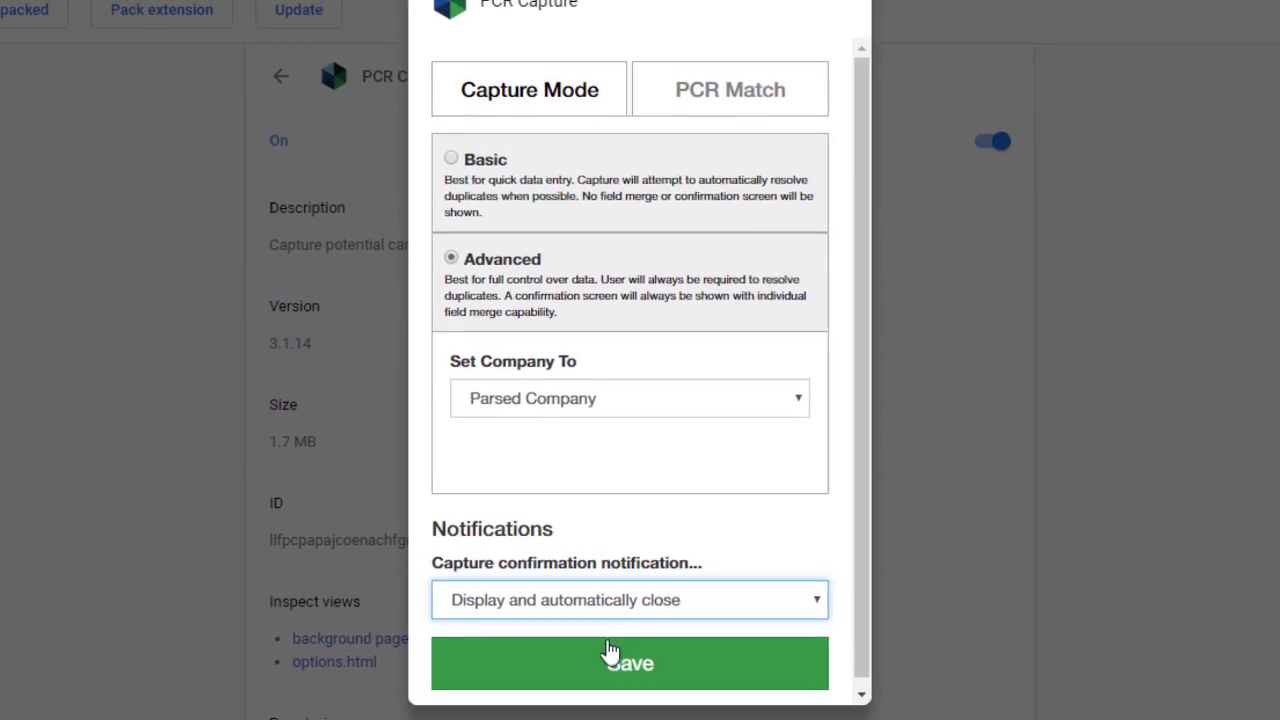
click(596, 690)
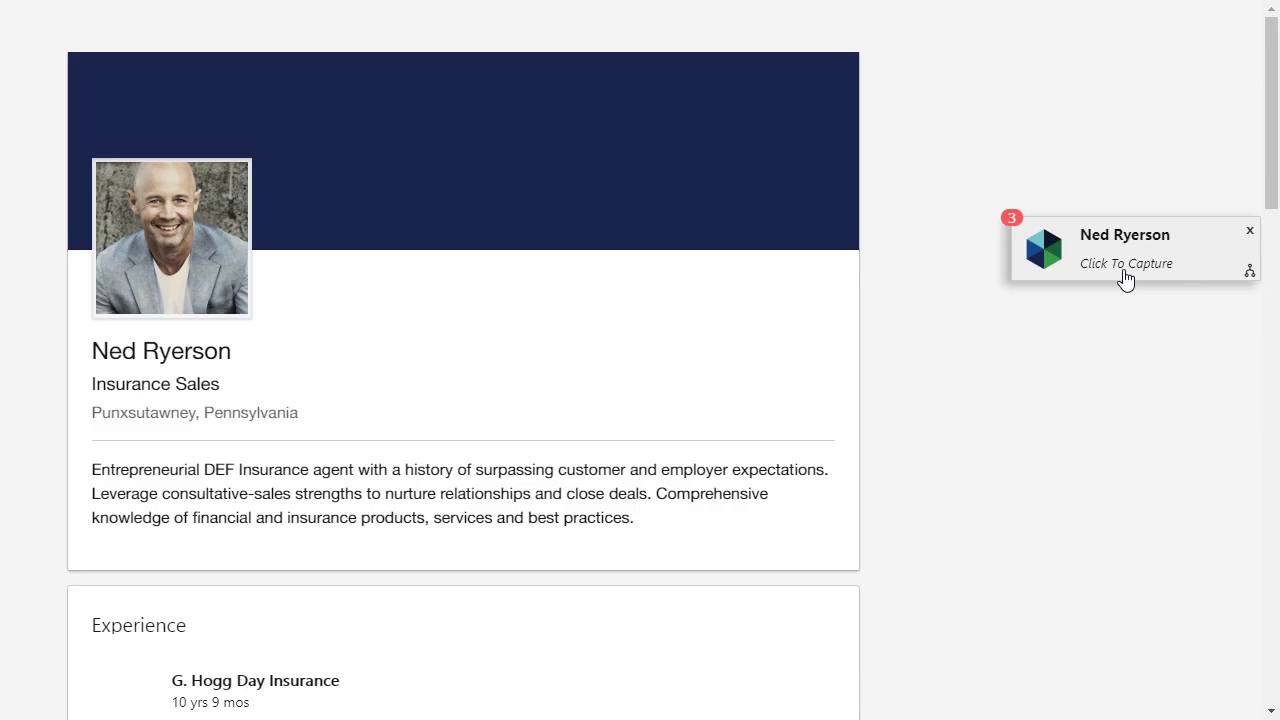
Step: Capture the profile, select the Punxsutawney matching record, and continue to company selection
click(1126, 272)
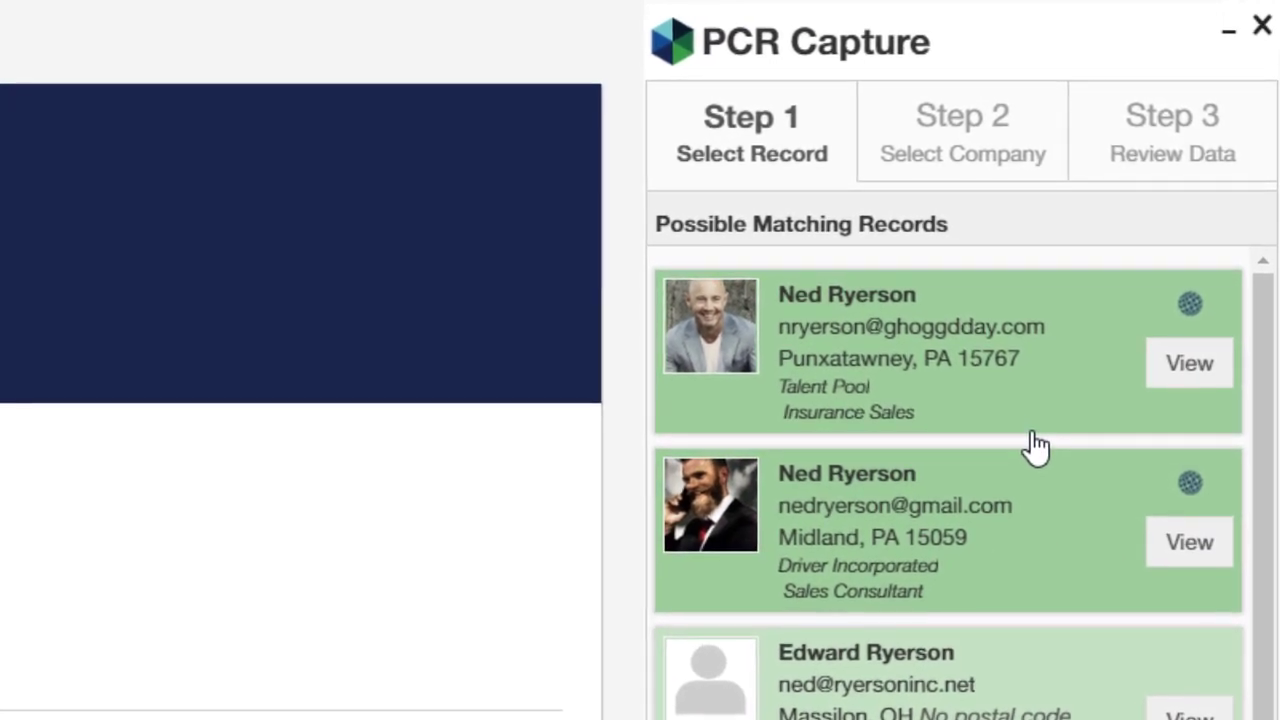
click(1113, 392)
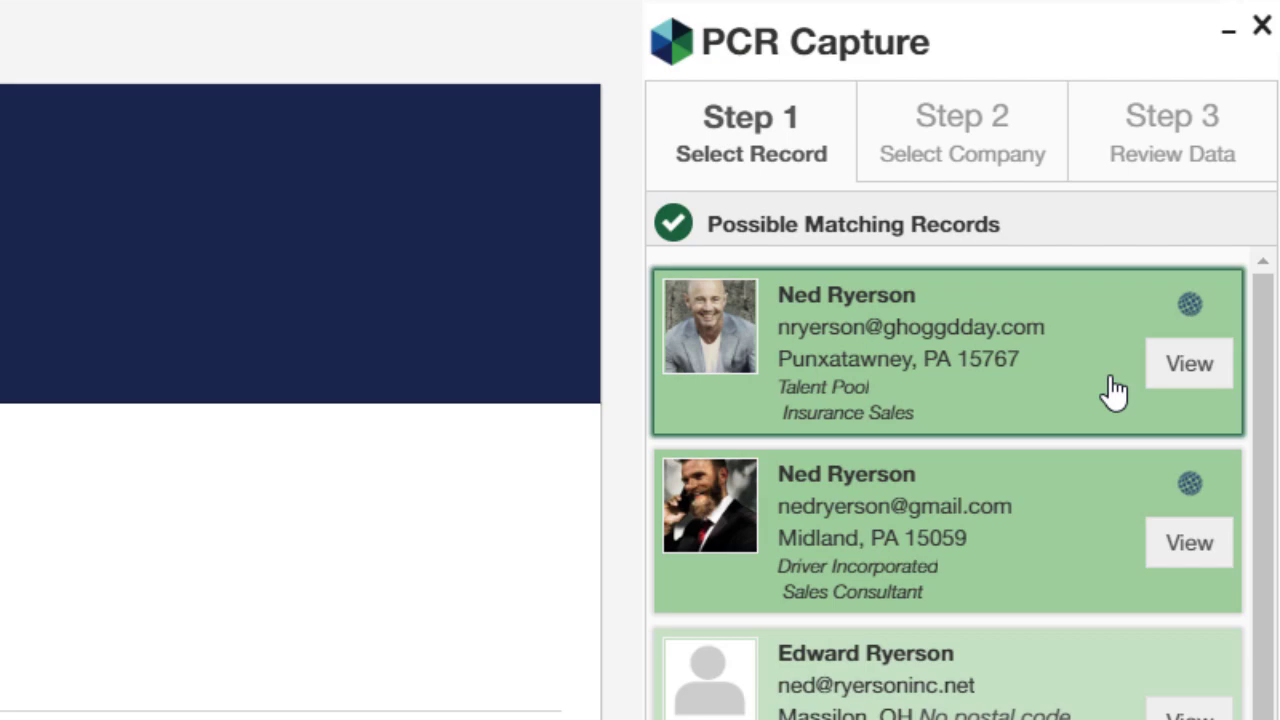
scroll(1100, 520, down, 3)
scroll(1000, 680, down, 5)
click(958, 690)
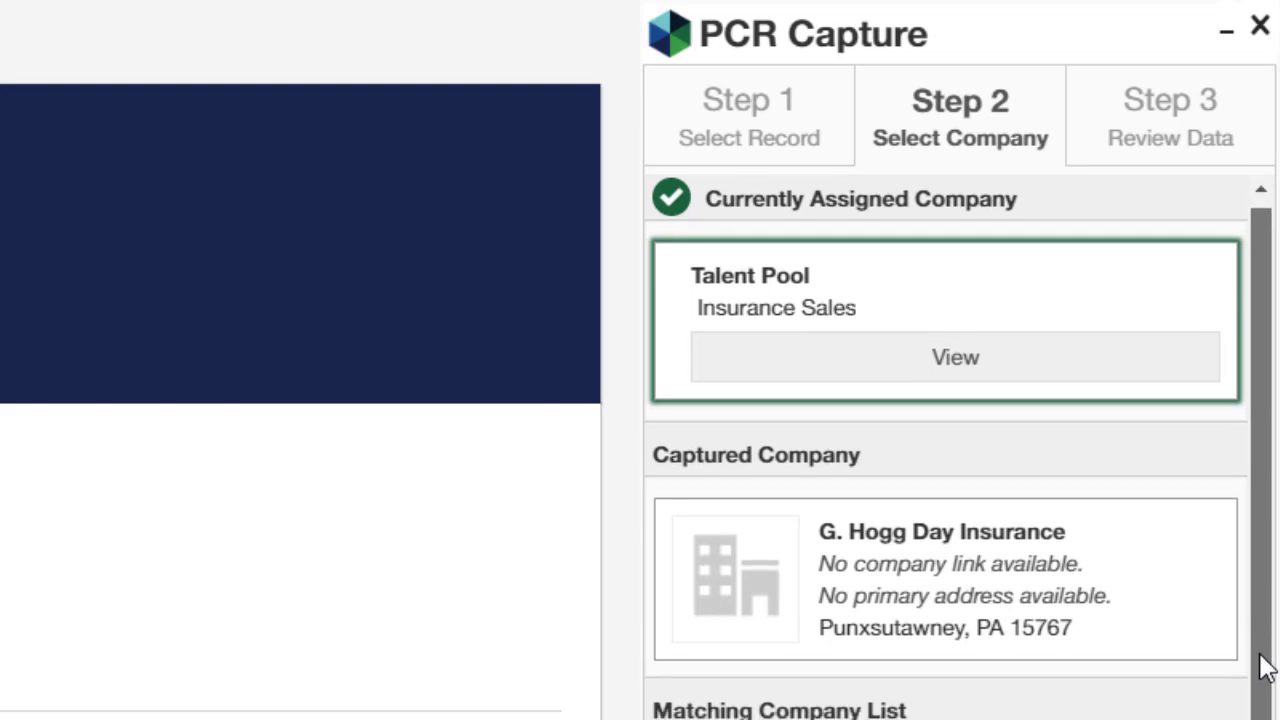
Step: Keep G. Hogg Day as the company and proceed to Step 3 Review Data
drag(1266, 660, 1266, 719)
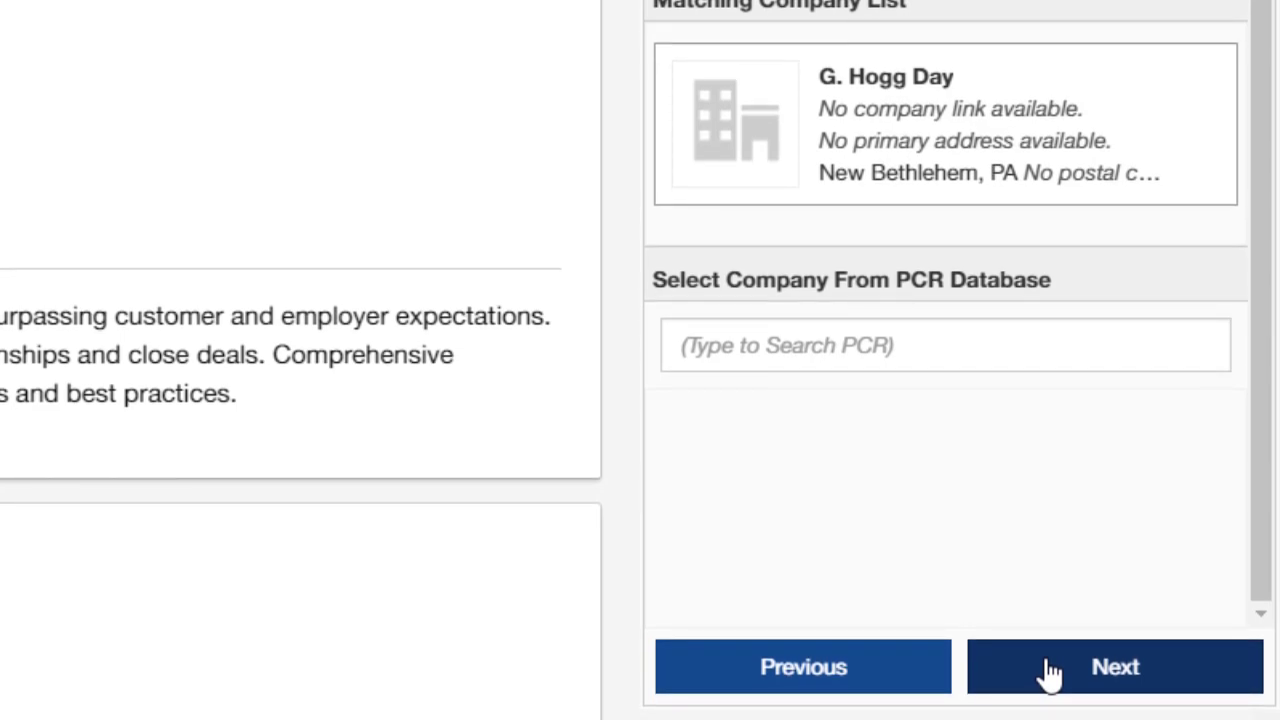
click(1050, 672)
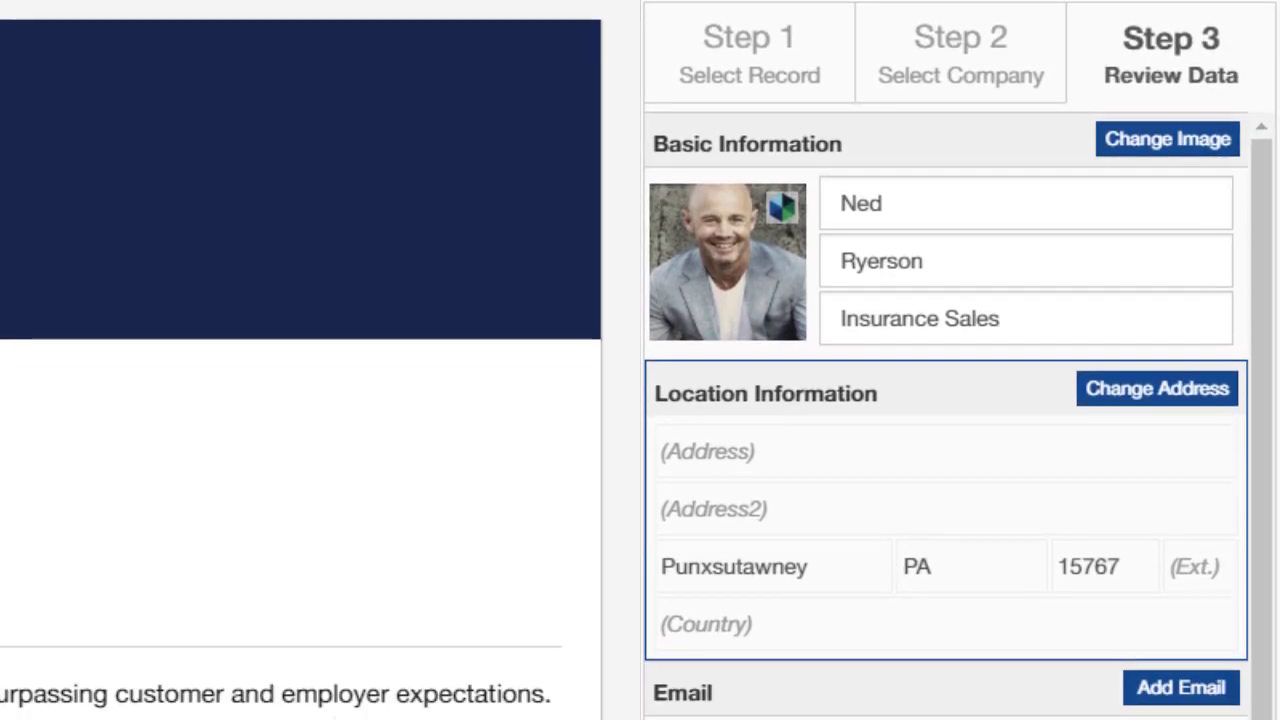
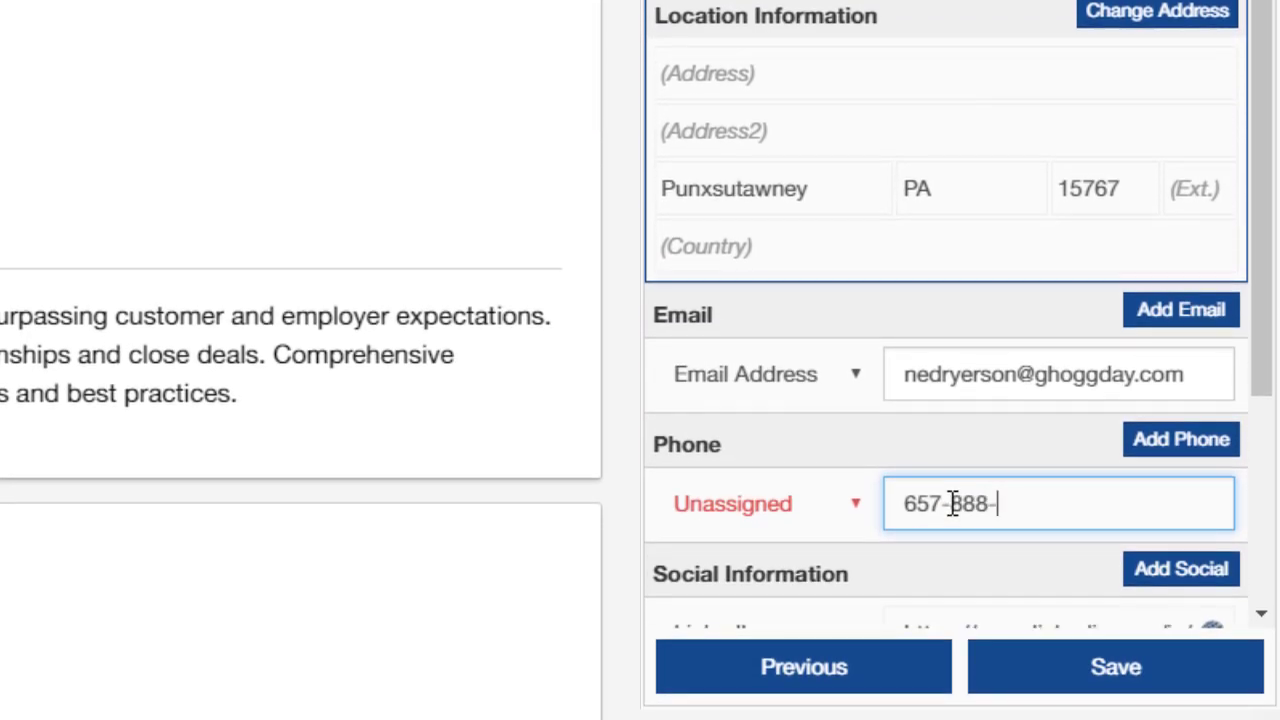
click(815, 505)
click(778, 548)
key(Tab)
Step: Set the rollup to Sales Calling Eric and link to Executive Director of Sales
drag(1265, 405, 1270, 605)
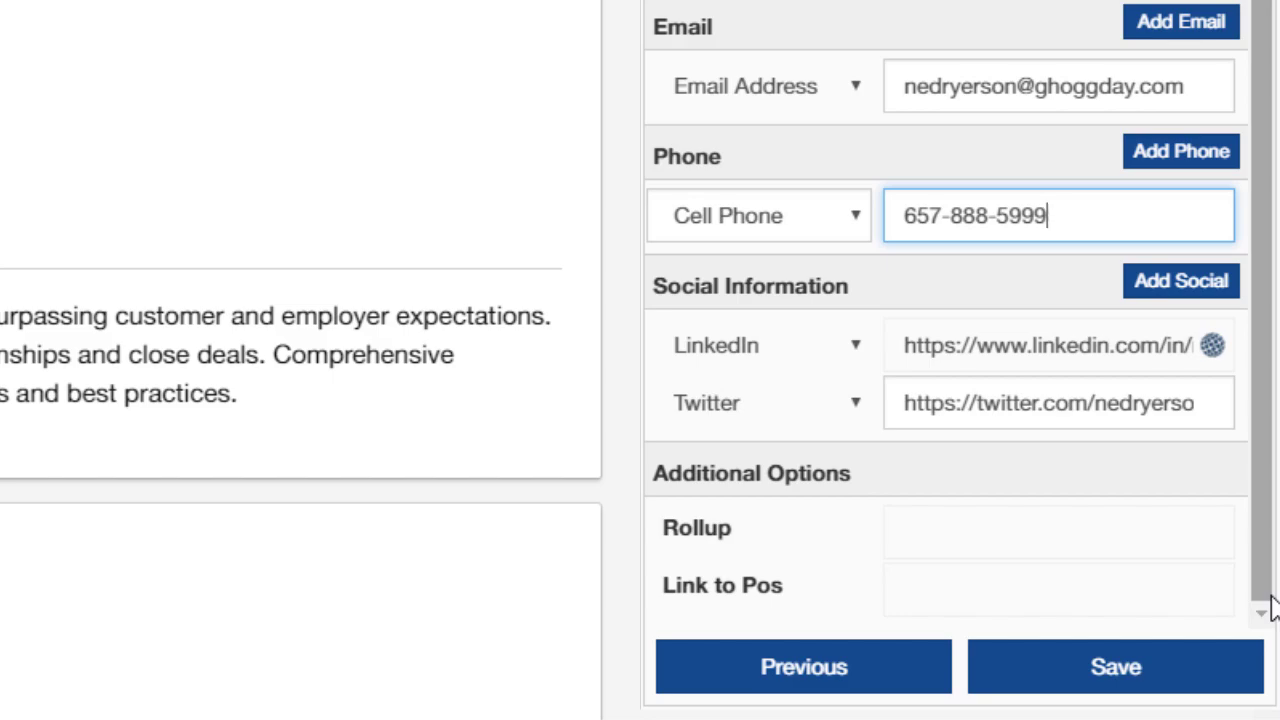
click(1109, 537)
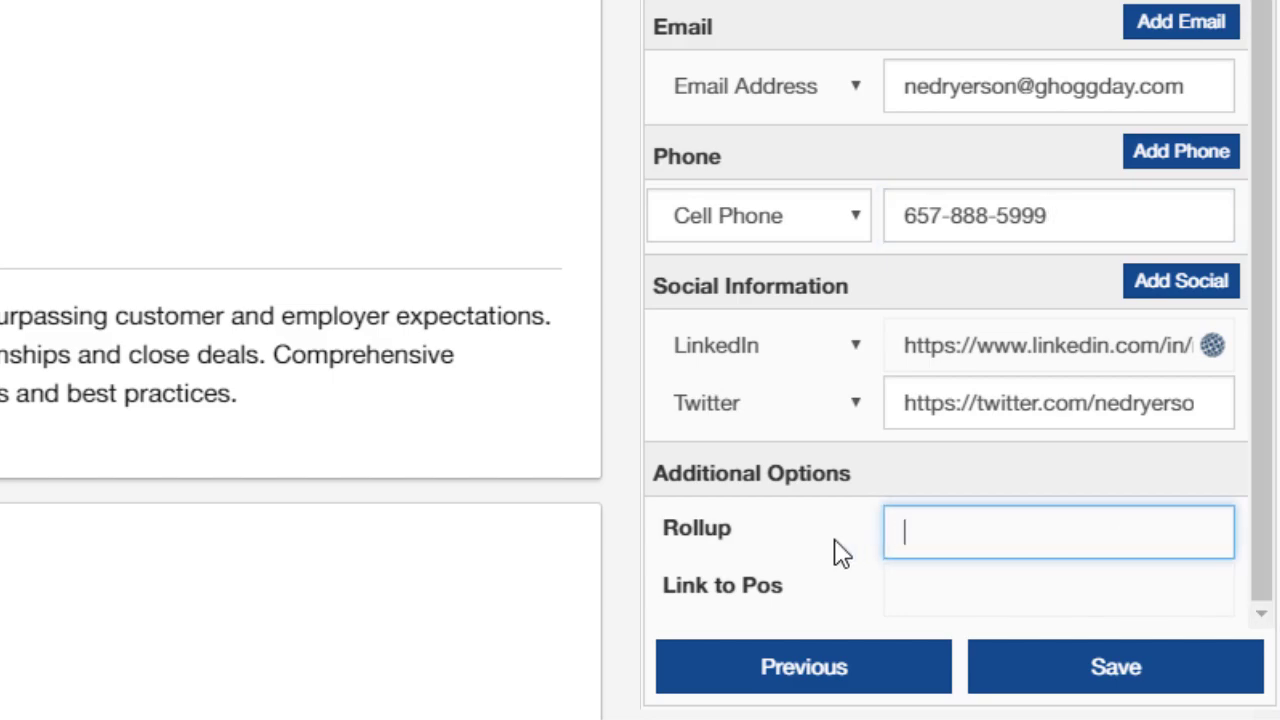
text(sales call)
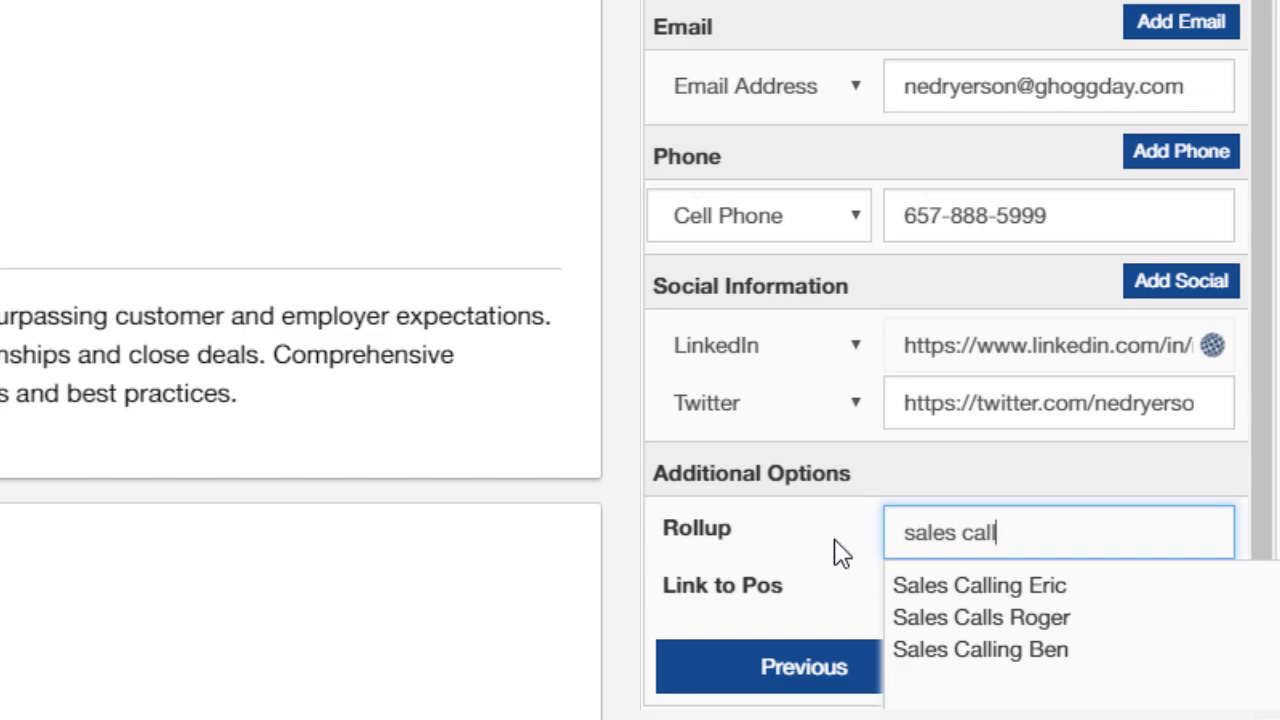
click(925, 585)
click(928, 588)
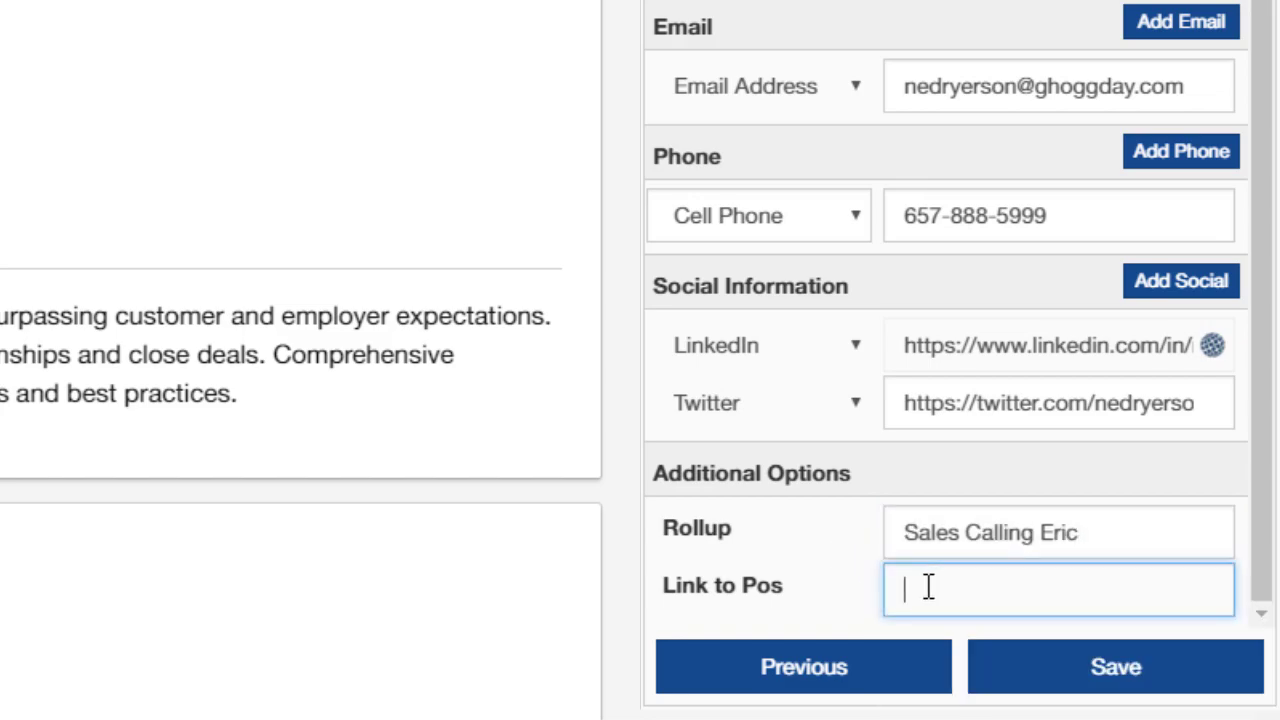
text(executive)
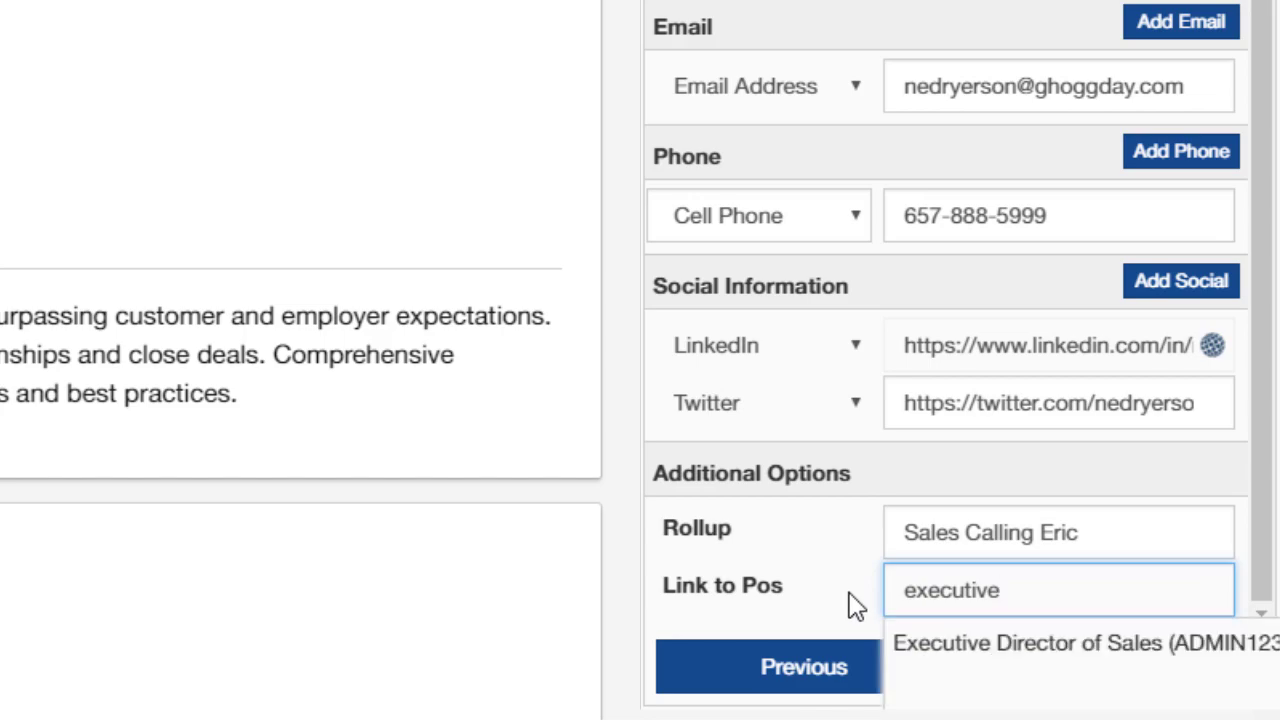
click(919, 646)
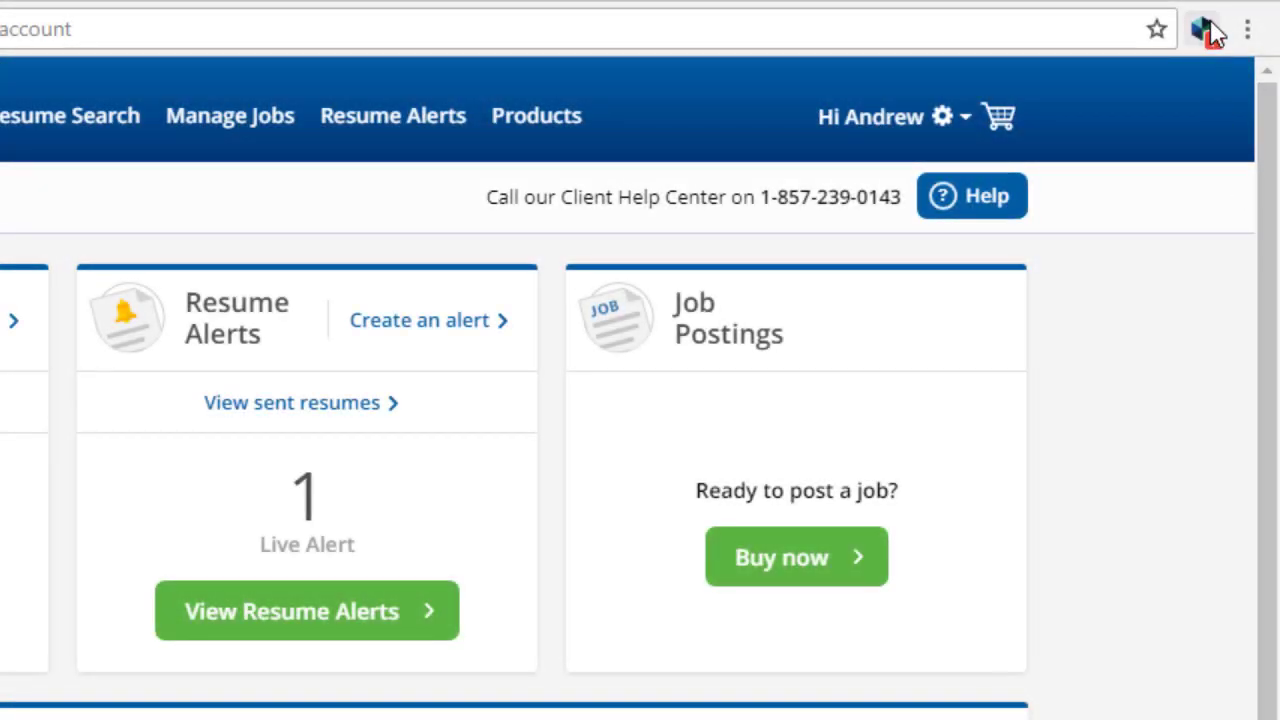
Step: Switch the PCR Match toggle on from the PCR Capture toolbar popup
click(1205, 30)
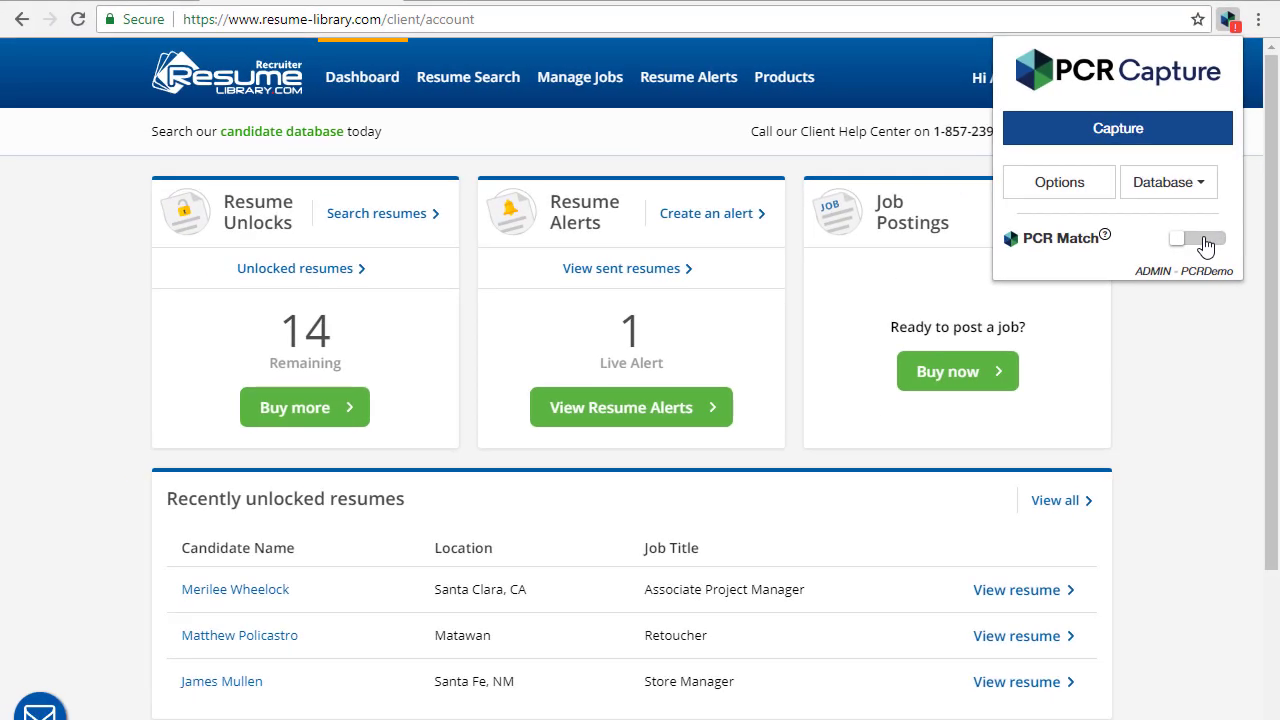
click(1204, 240)
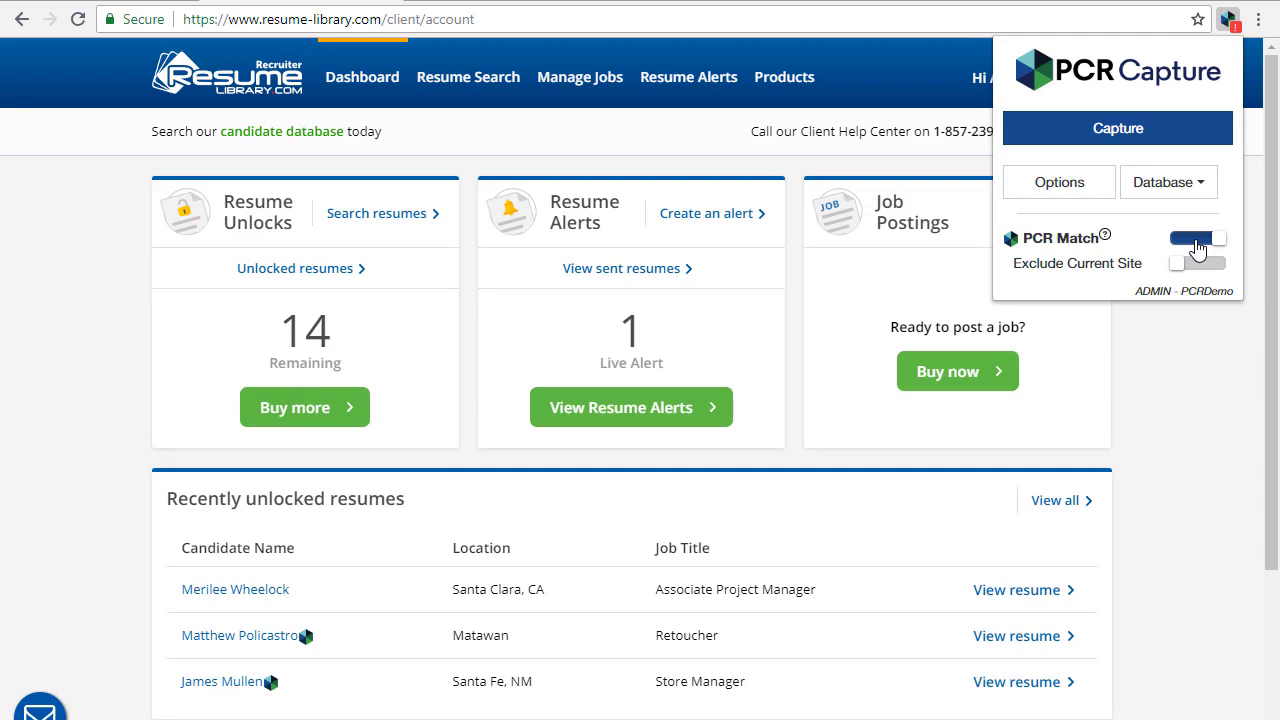
scroll(330, 676, down, 1)
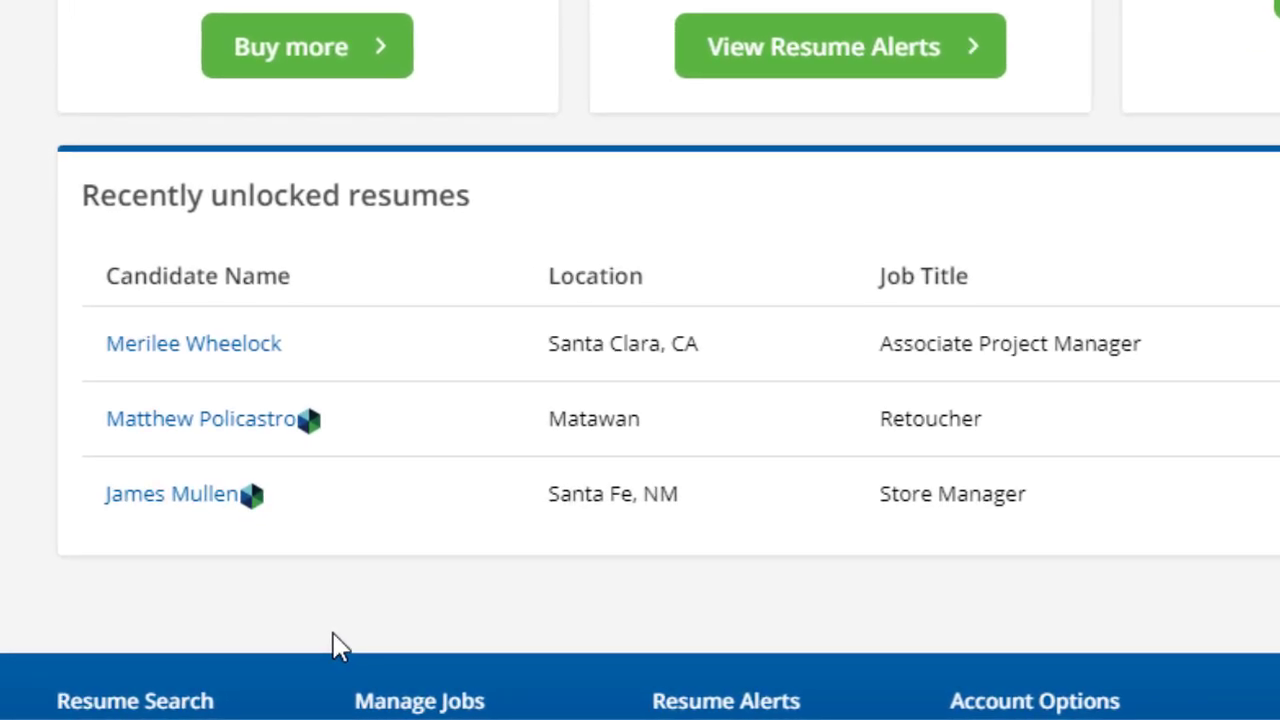
mouse_move(270, 682)
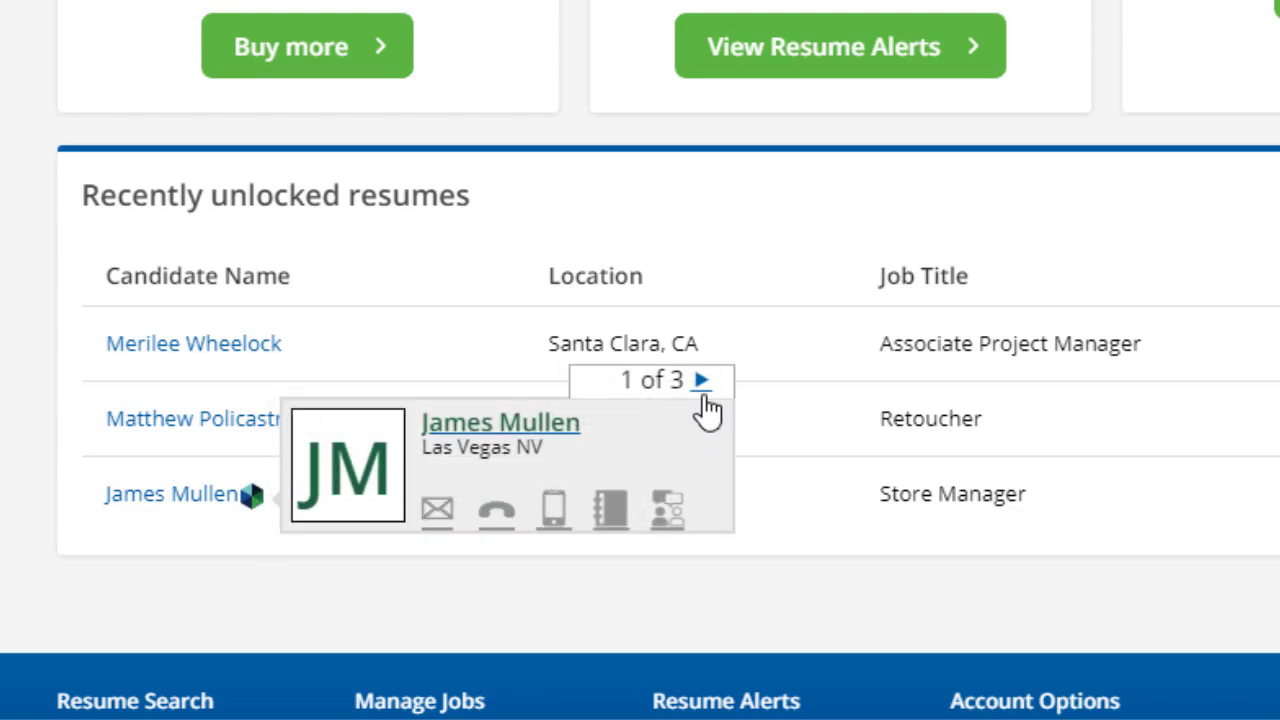
click(703, 382)
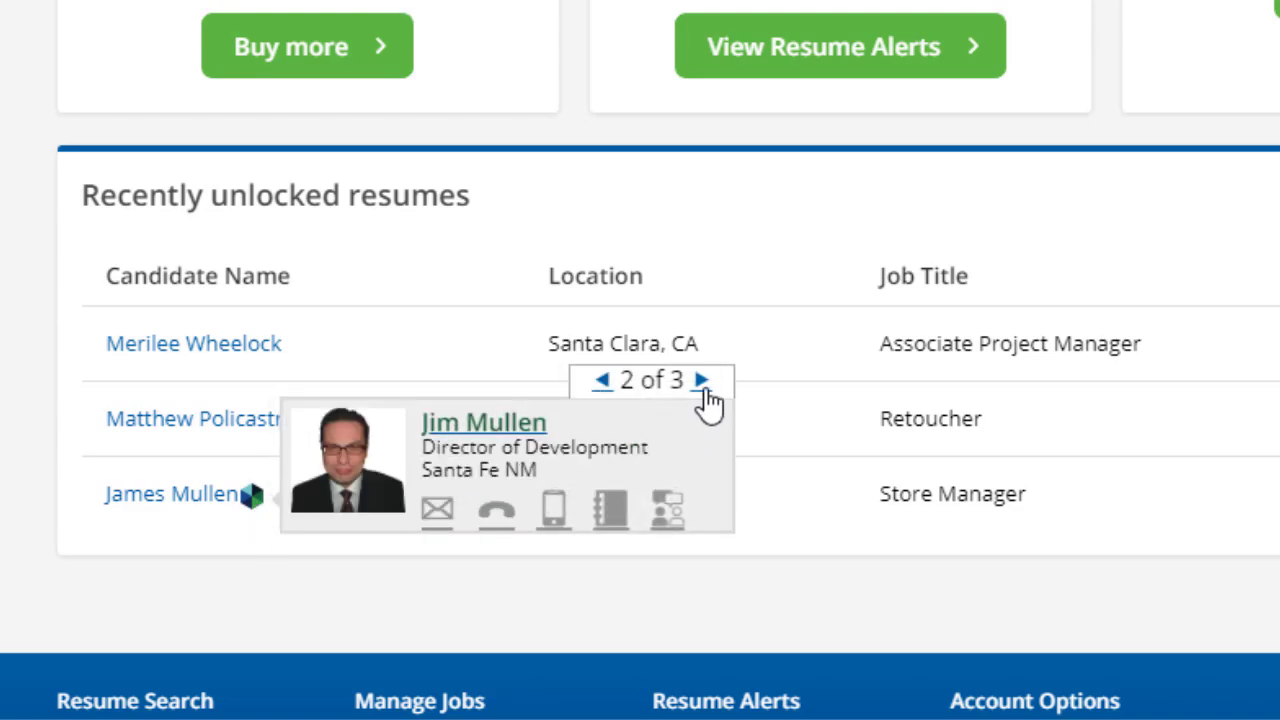
click(703, 382)
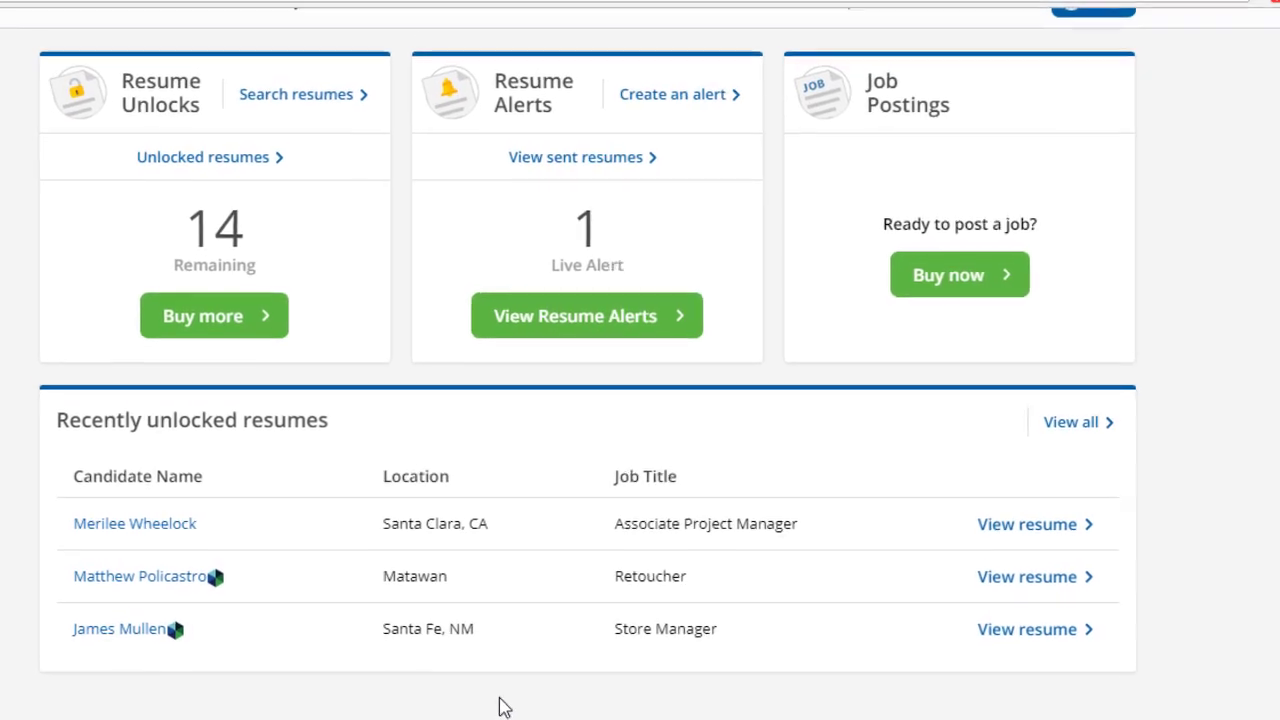
Step: Turn on Exclude Current Site for Resume Library in the PCR Capture popup
click(1223, 21)
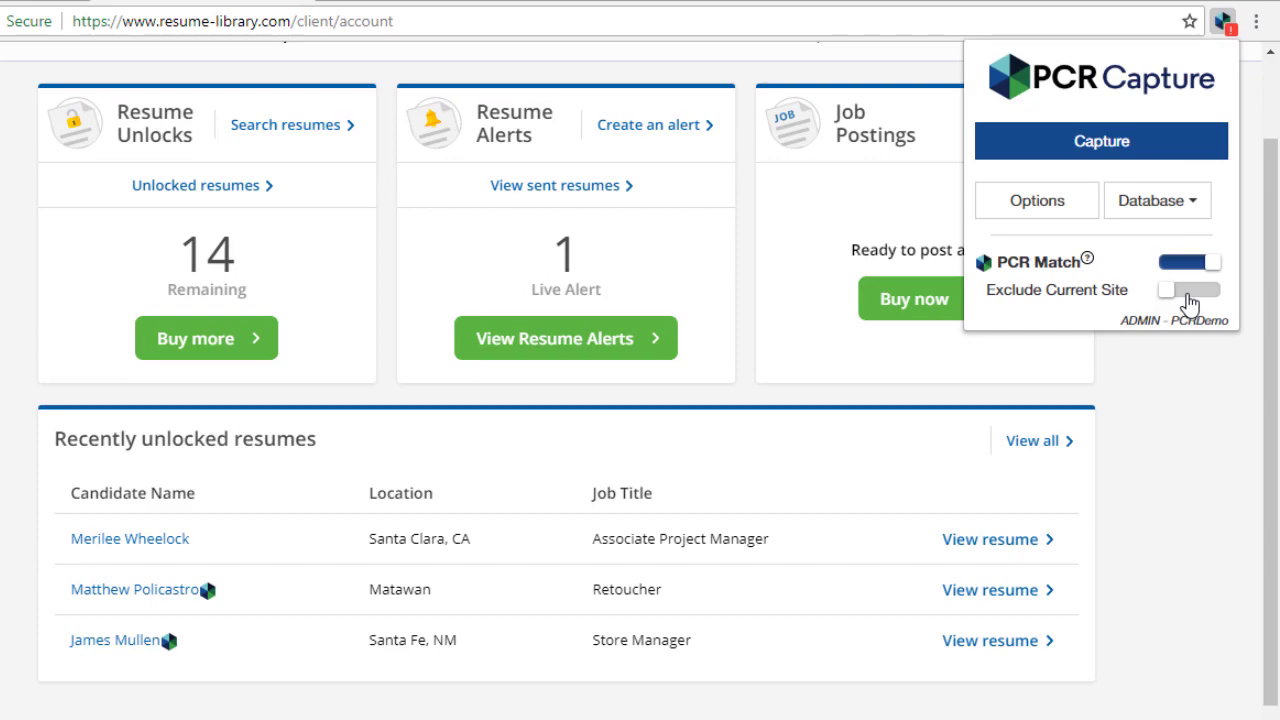
click(1189, 295)
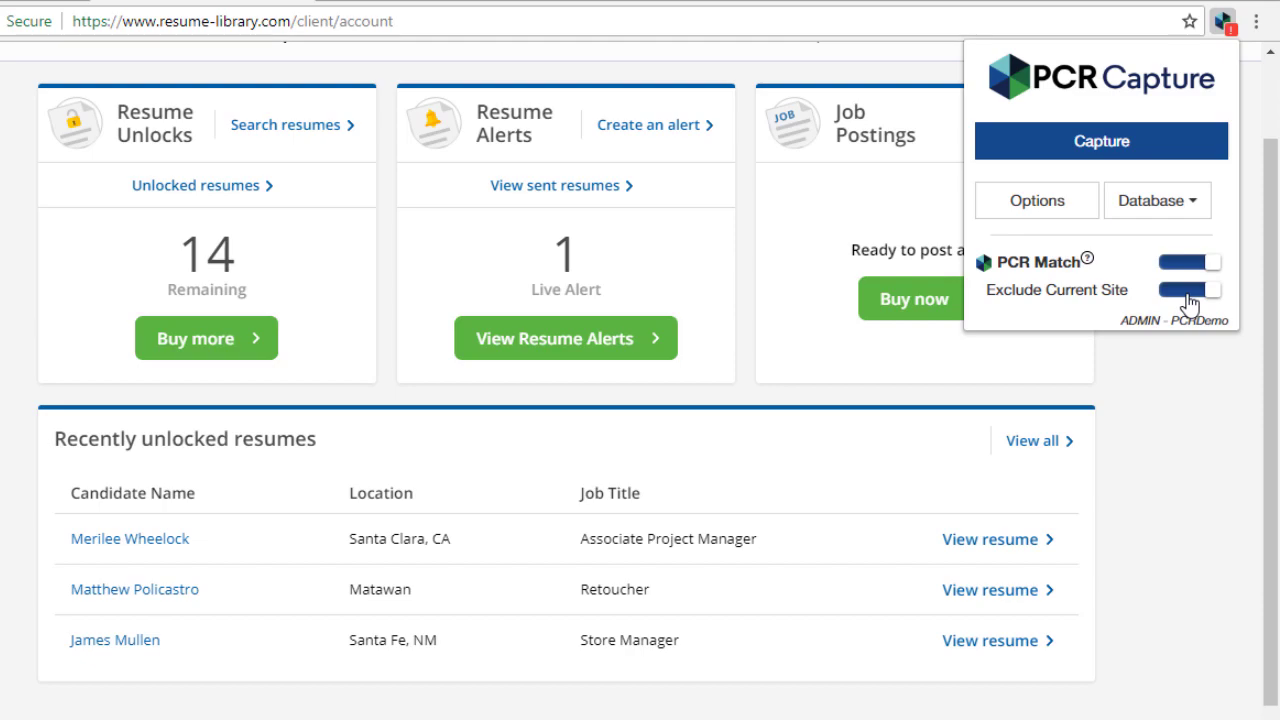
Step: Show PCR Capture's PCR Match settings: matching enabled, with the LinkedIn and Dice site whitelist
click(1058, 212)
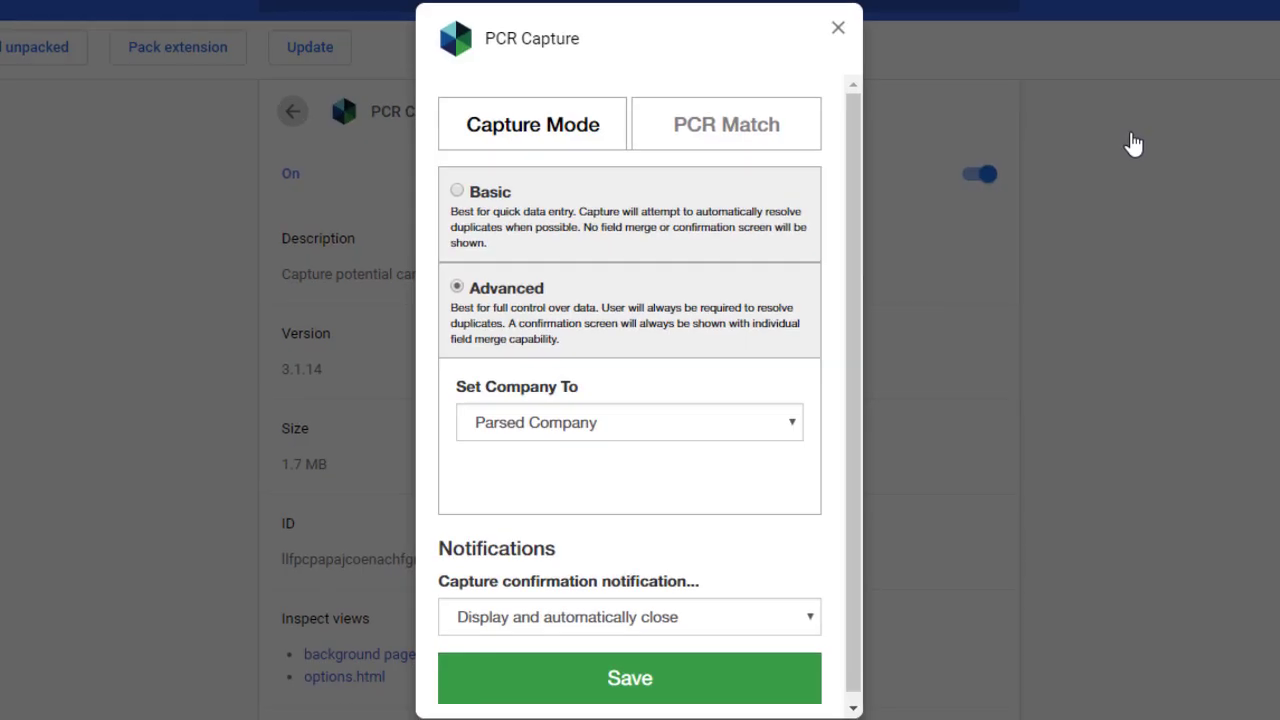
click(776, 140)
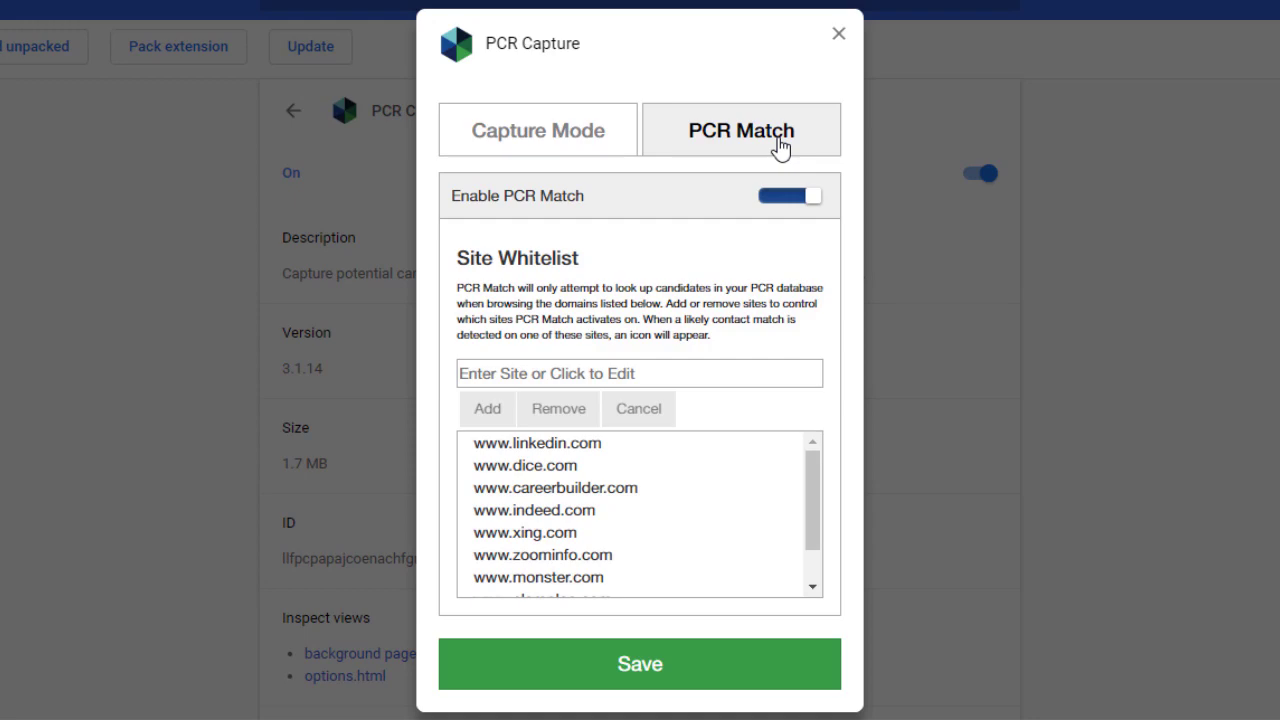